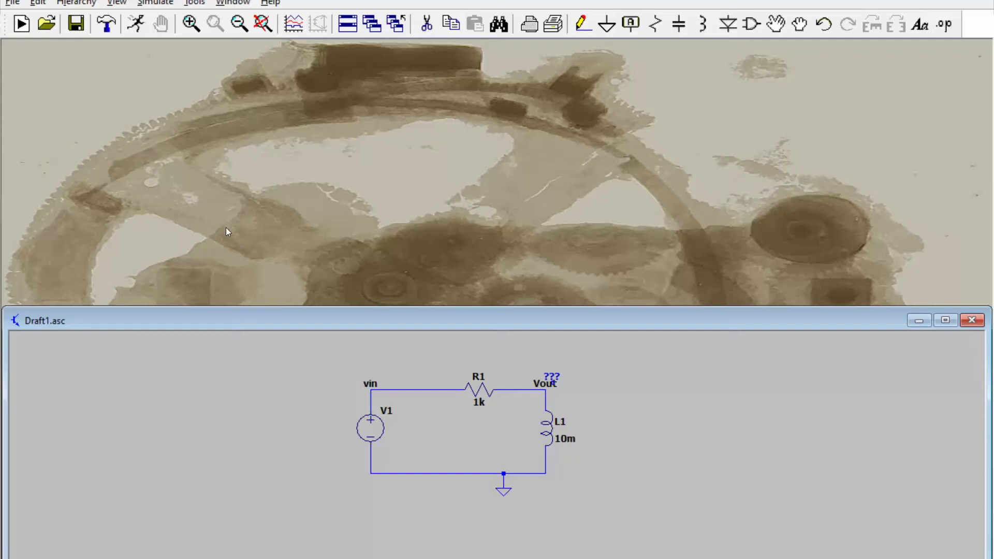
- Switch V1 to a PULSE source with Vinitial 0 and Von 10
right_click(371, 429)
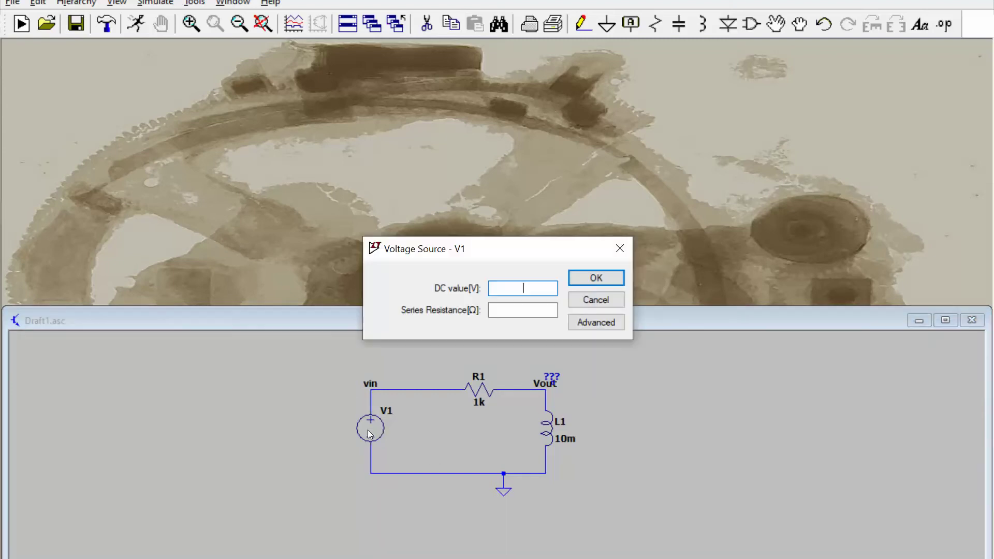
click(597, 320)
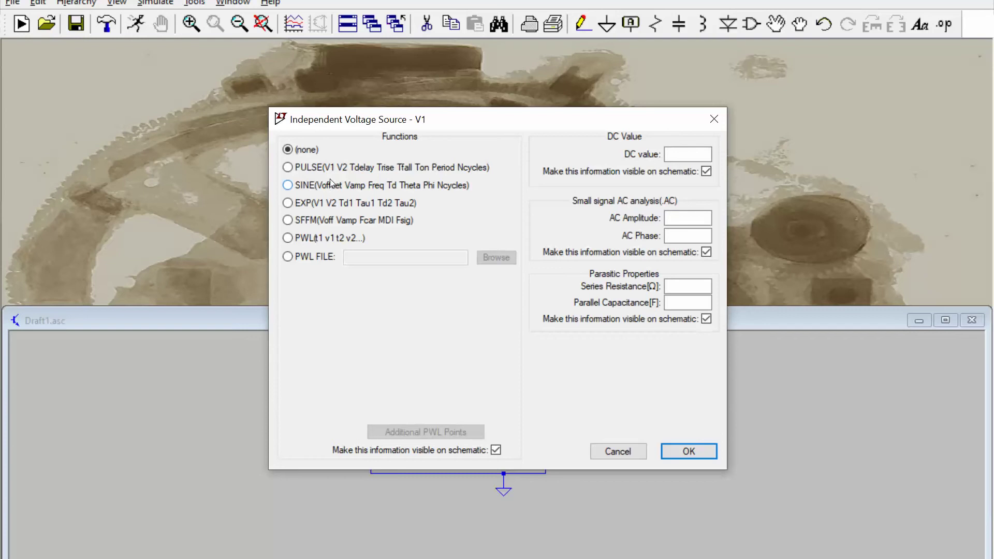
click(288, 168)
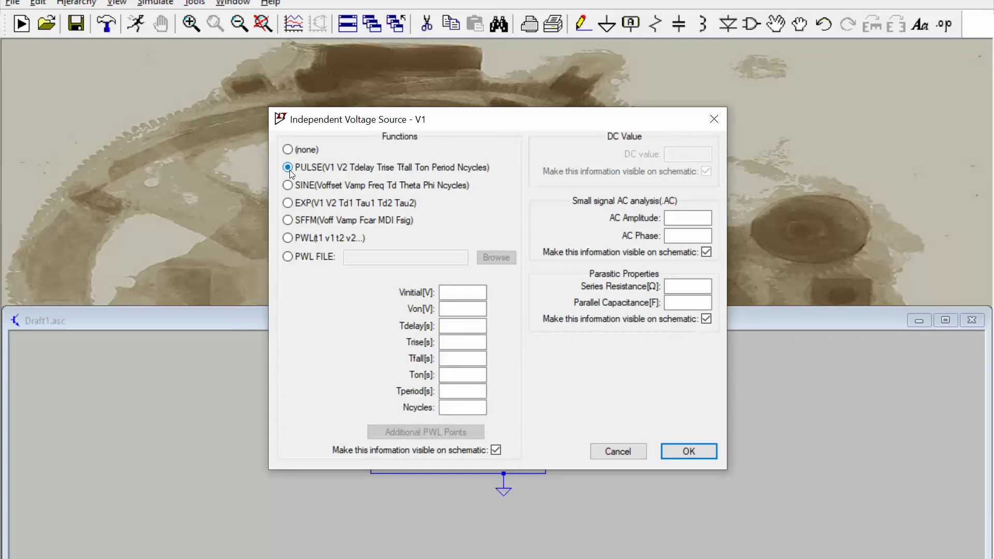
click(454, 294)
text(0)
click(461, 308)
text(10)
- Set pulse timing to 1u rise and fall, 50u on-time, 100u period, 1 cycle
click(469, 325)
click(469, 344)
text(1u)
click(462, 357)
text(1u)
click(474, 376)
text(50)
click(475, 392)
text(100)
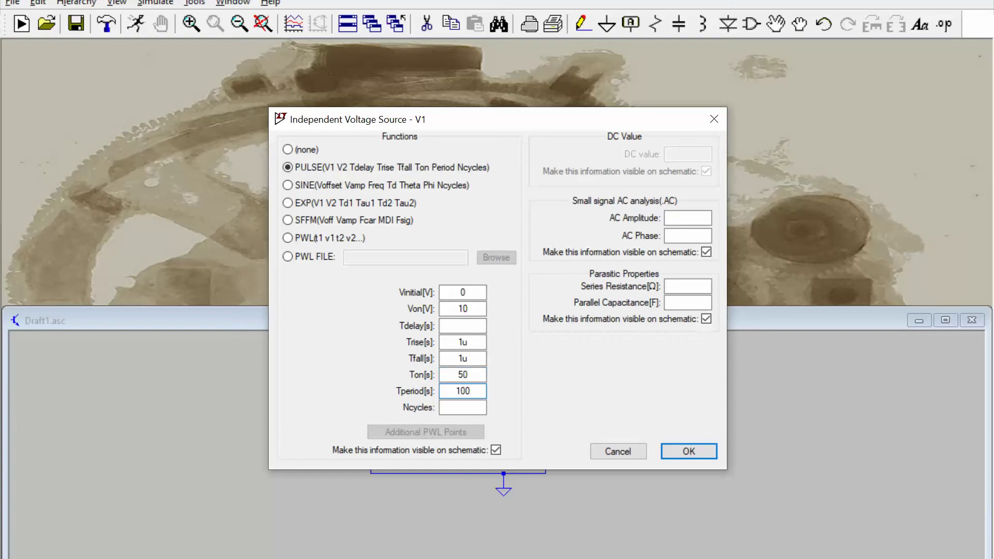
text(u)
click(477, 373)
text(u)
key(Tab)
click(458, 406)
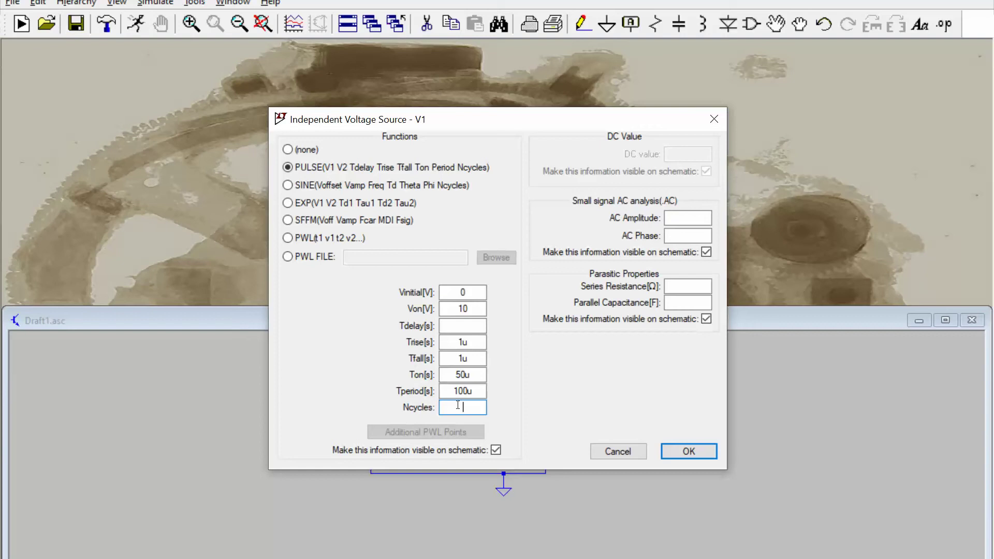
text(1)
click(678, 453)
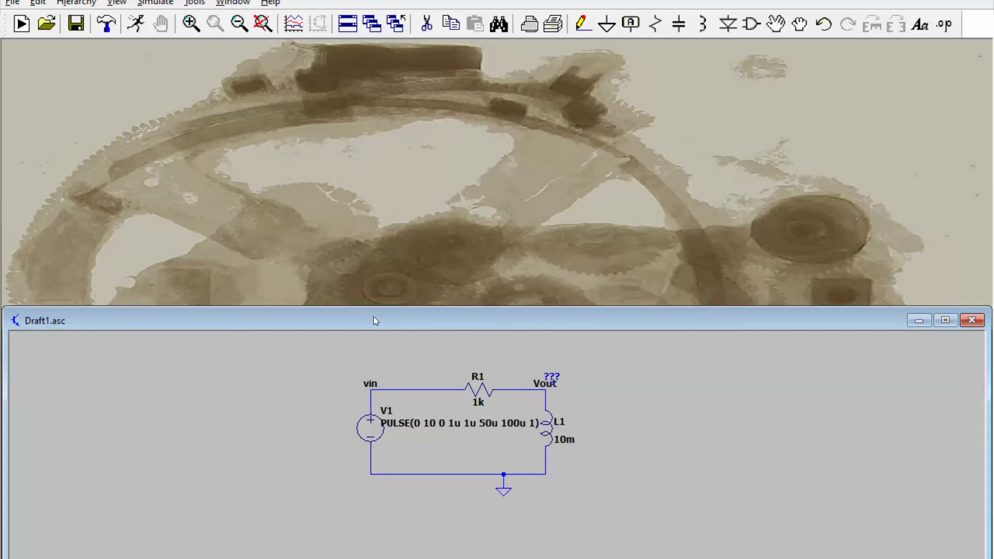
- Choose a Transient analysis and enter a stop time of 100u
click(136, 24)
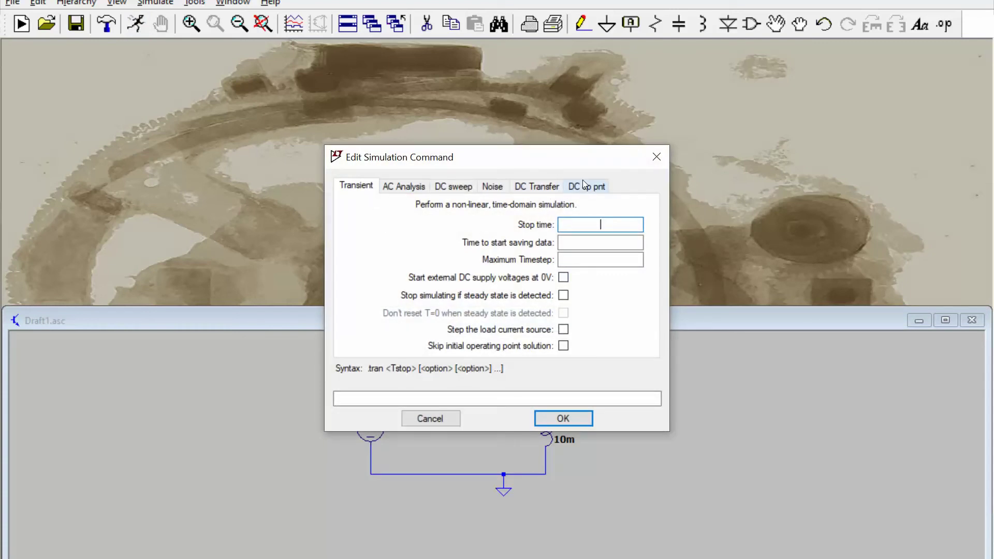
click(348, 191)
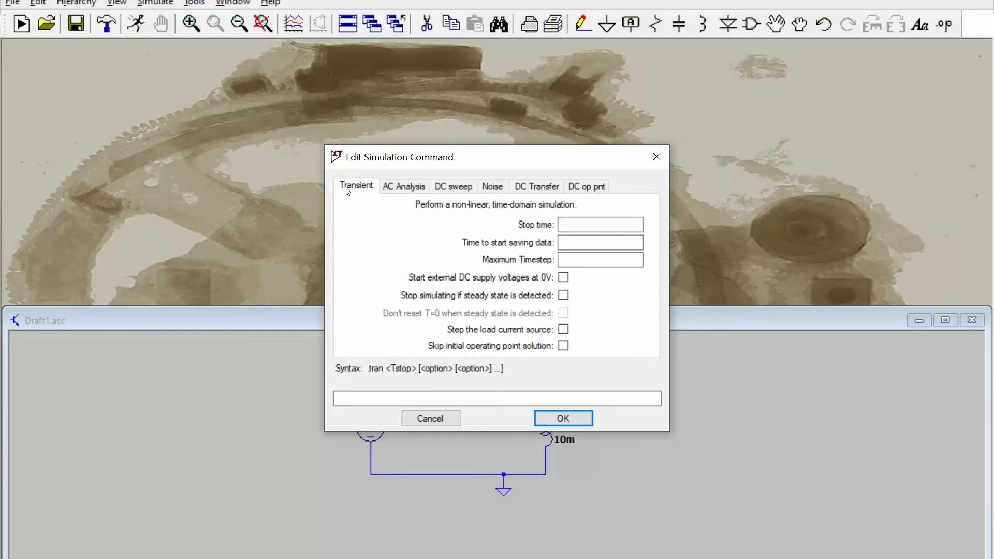
click(592, 228)
text(100)
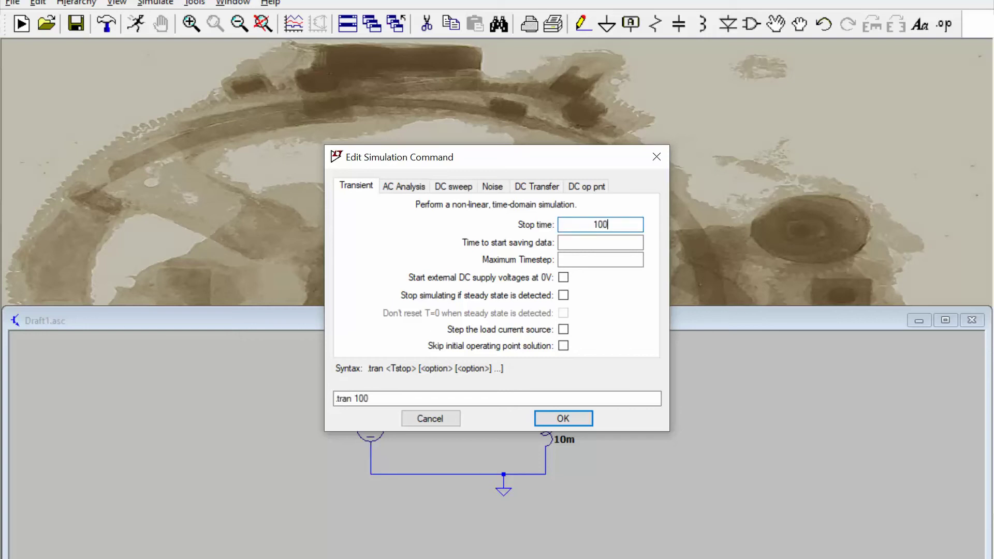
text(u)
- Place the .tran 100u directive, run it, and add the V(vin) trace
click(574, 418)
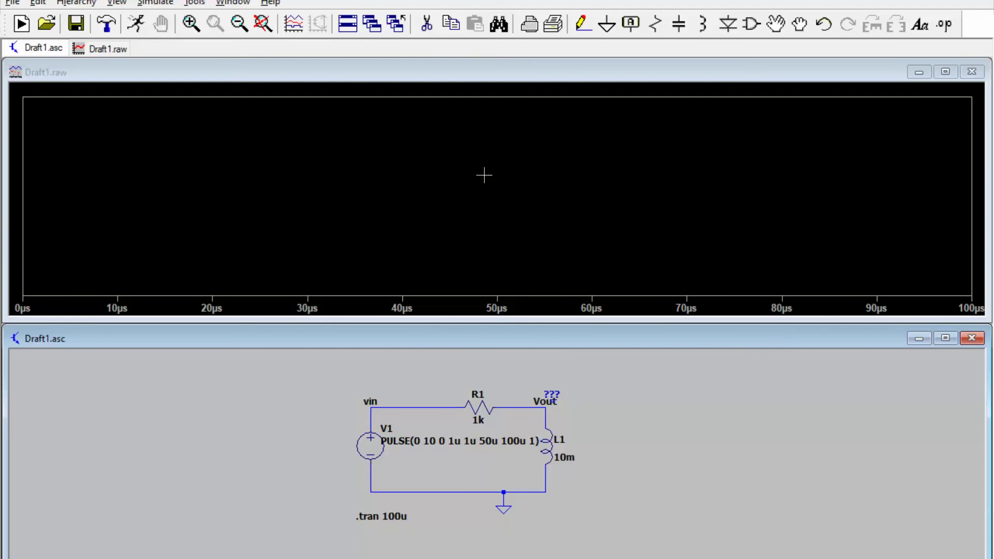
right_click(476, 161)
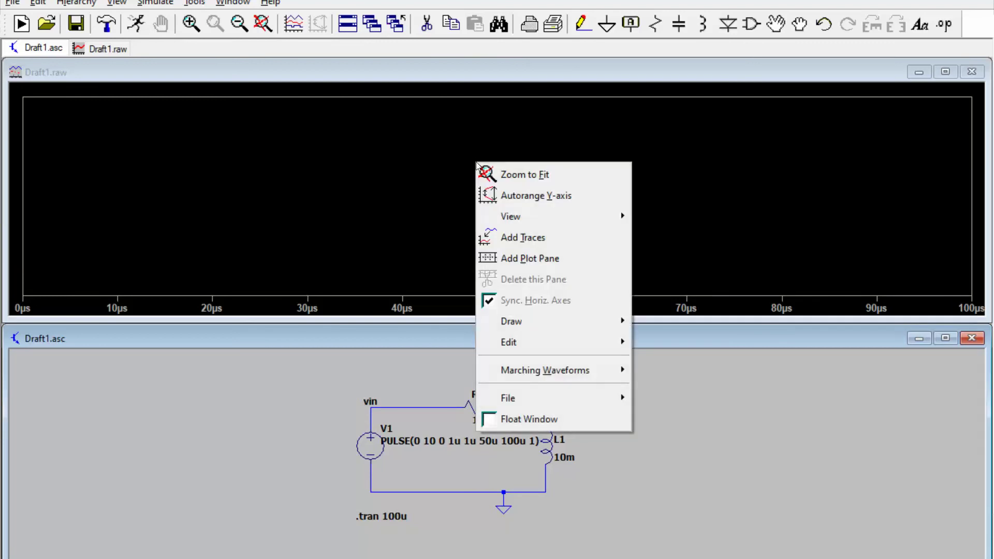
click(528, 237)
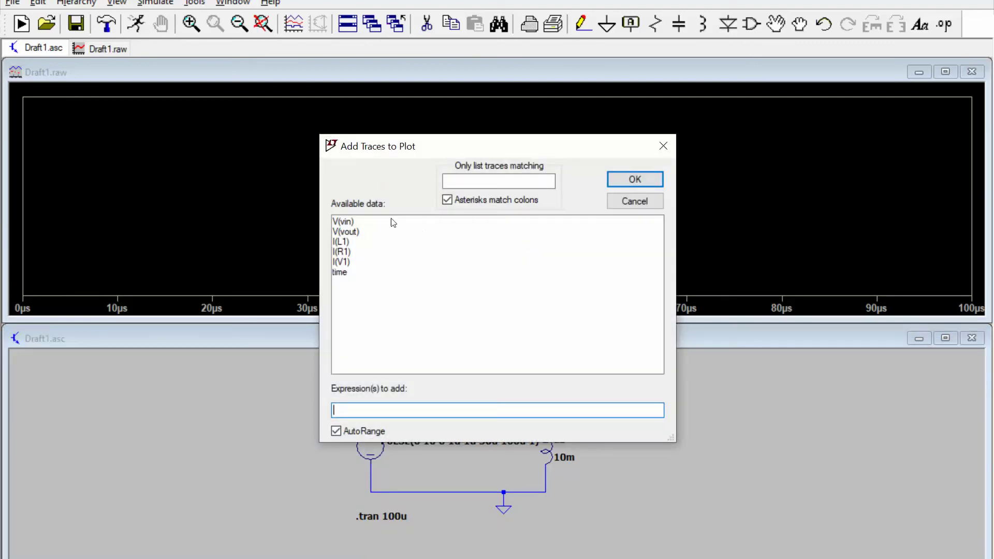
click(350, 223)
click(635, 179)
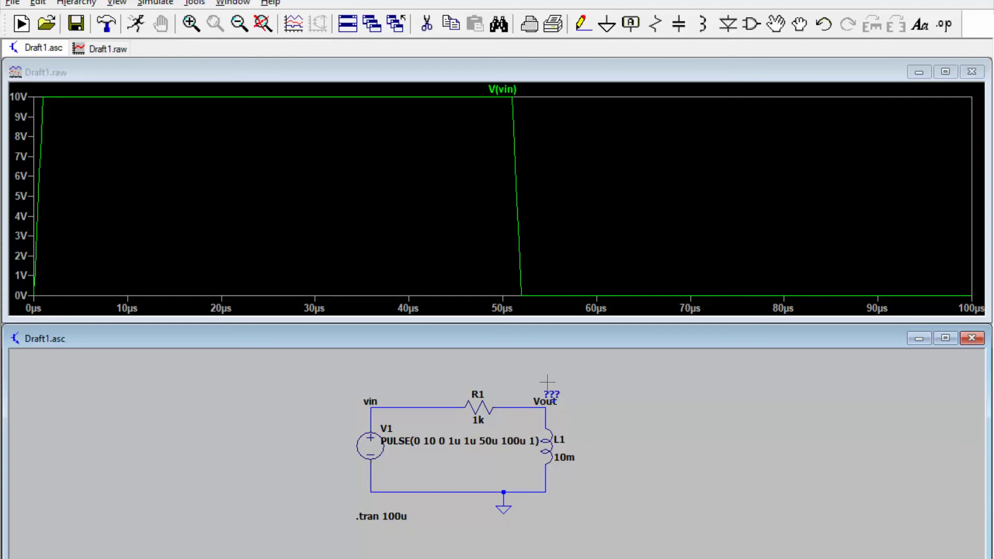
- Probe the Vout net to plot V(vout) beside V(vin)
right_click(589, 200)
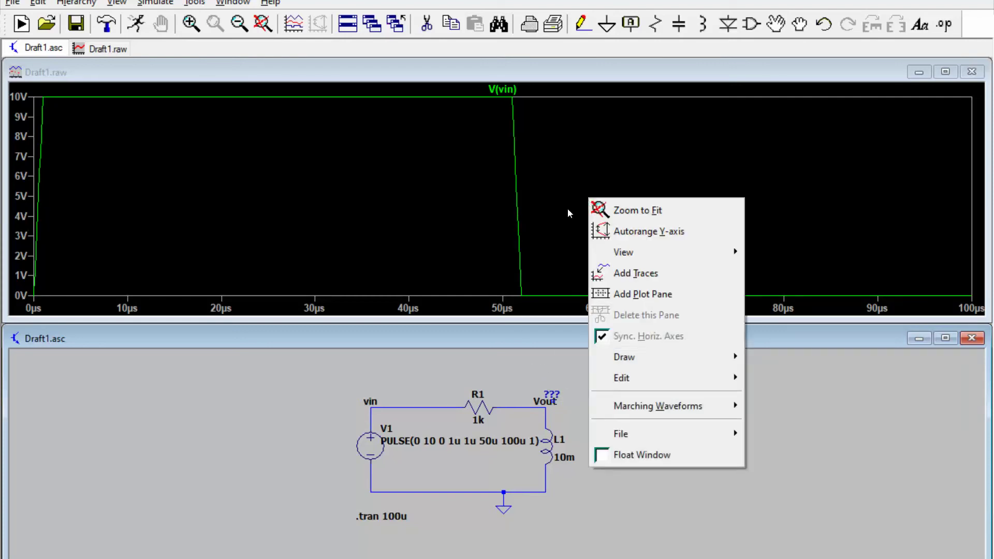
click(792, 422)
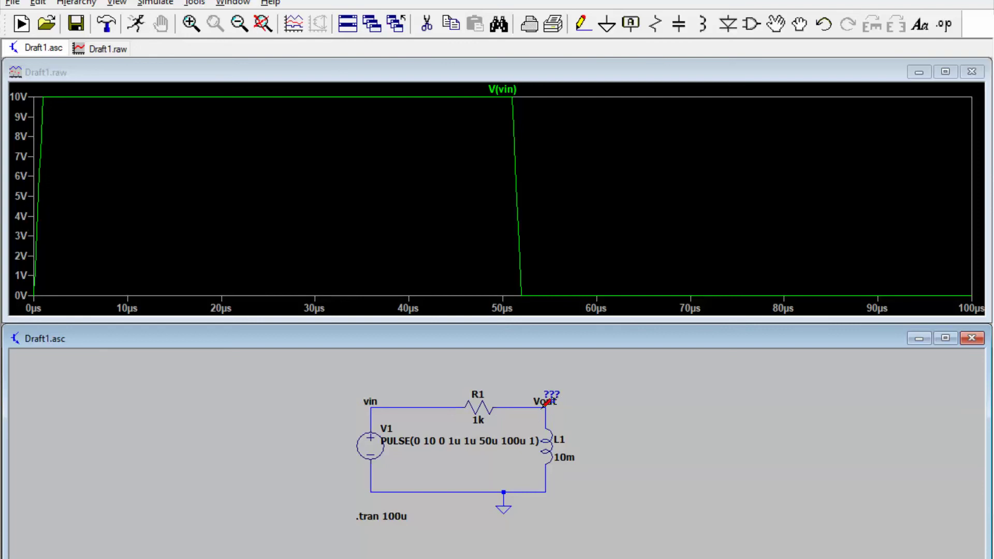
click(545, 406)
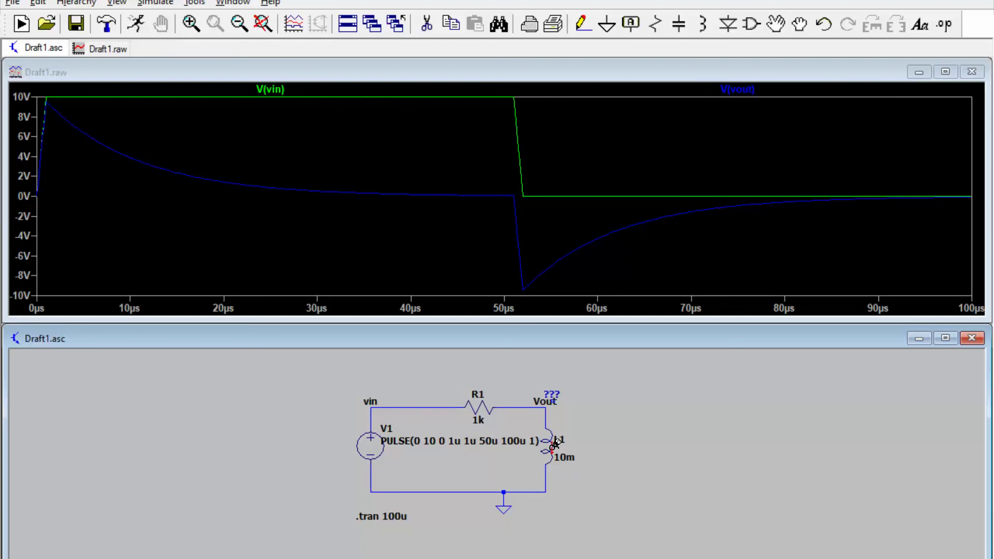
- Plot the currents I(L1) and I(V1) by probing inductor L1 and source V1
click(555, 441)
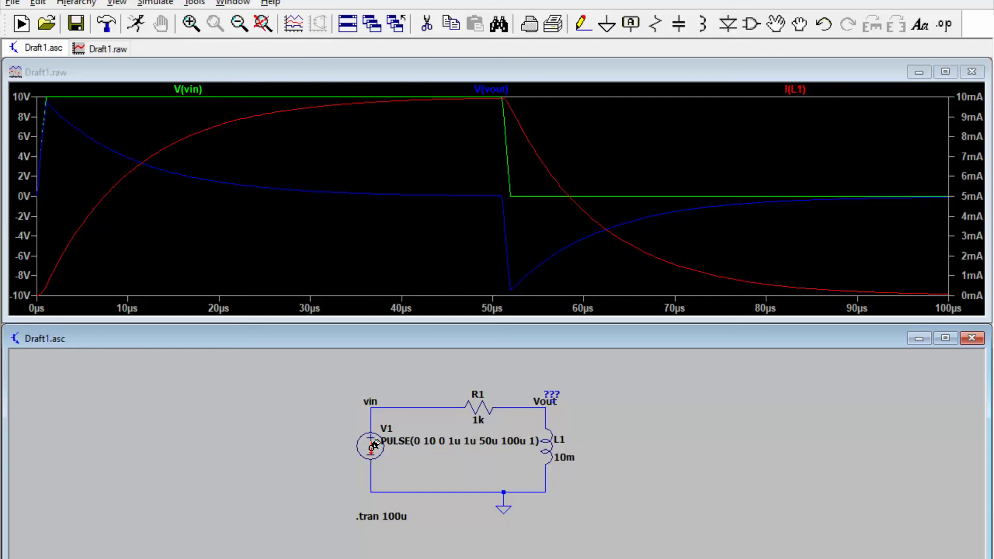
click(374, 444)
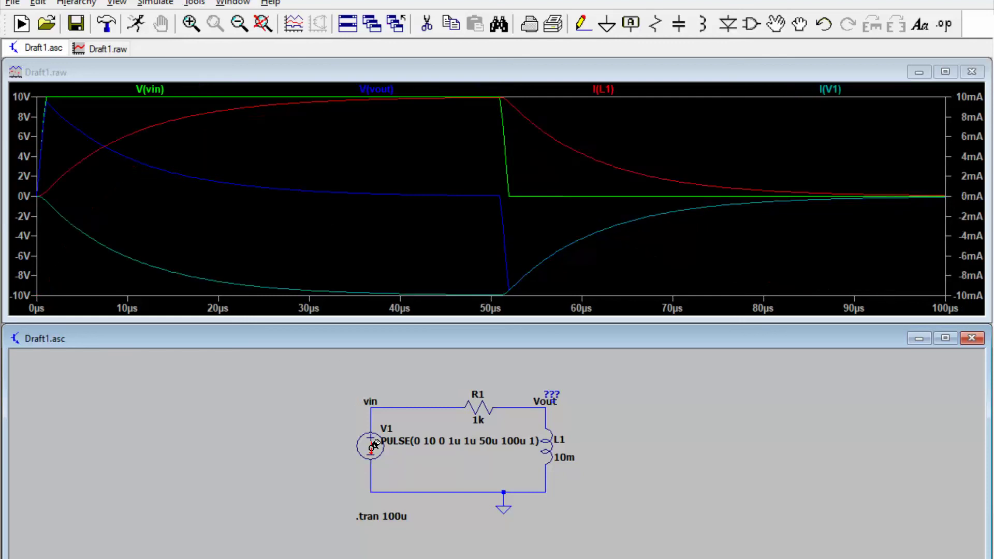
- Switch V1 to a SINE source and set Phi to 45
right_click(374, 445)
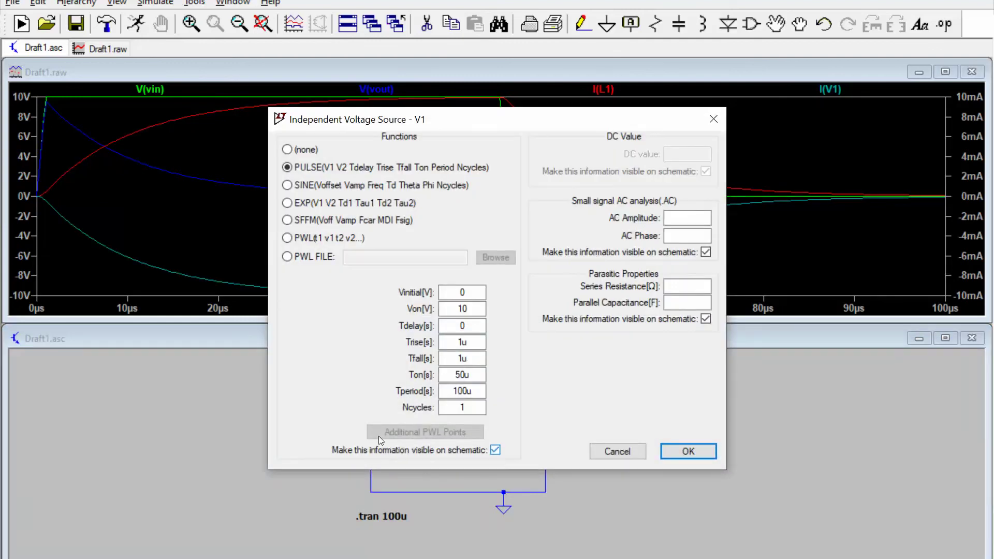
click(288, 185)
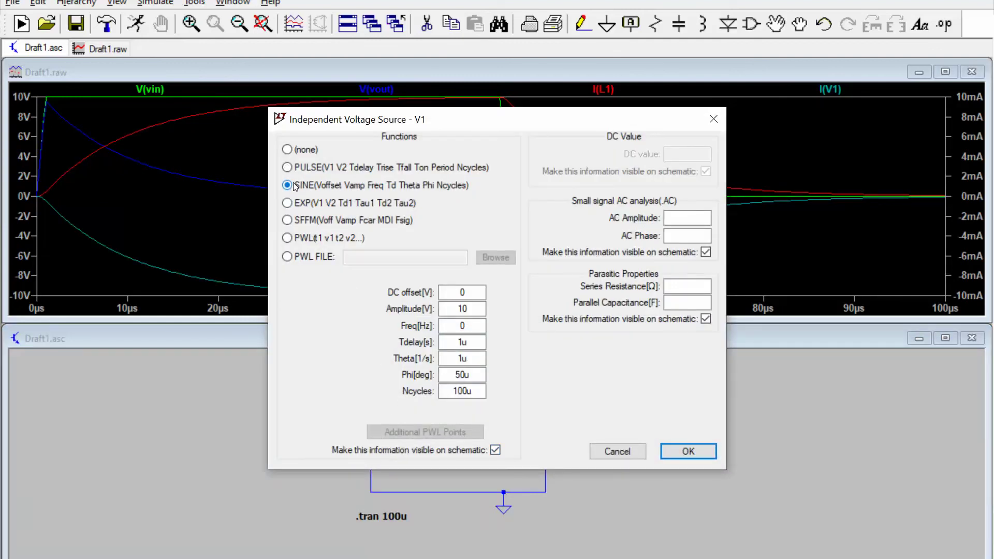
click(469, 292)
double_click(459, 309)
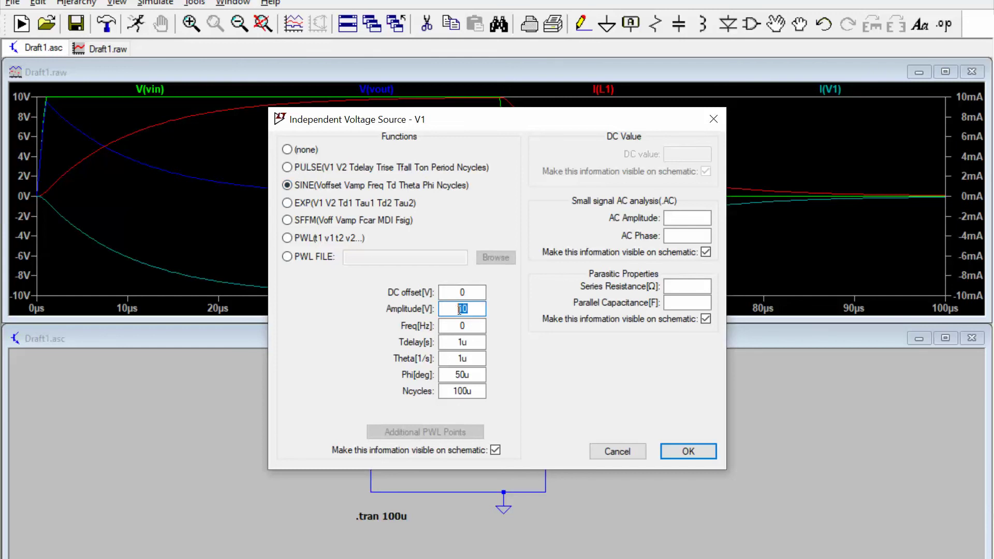
click(471, 358)
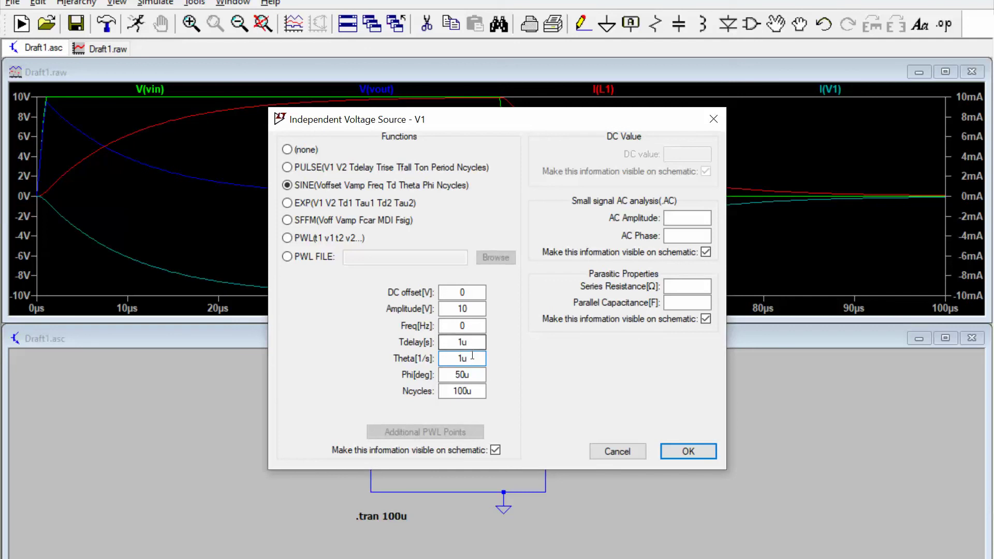
click(475, 373)
drag(474, 374, 455, 374)
text(45)
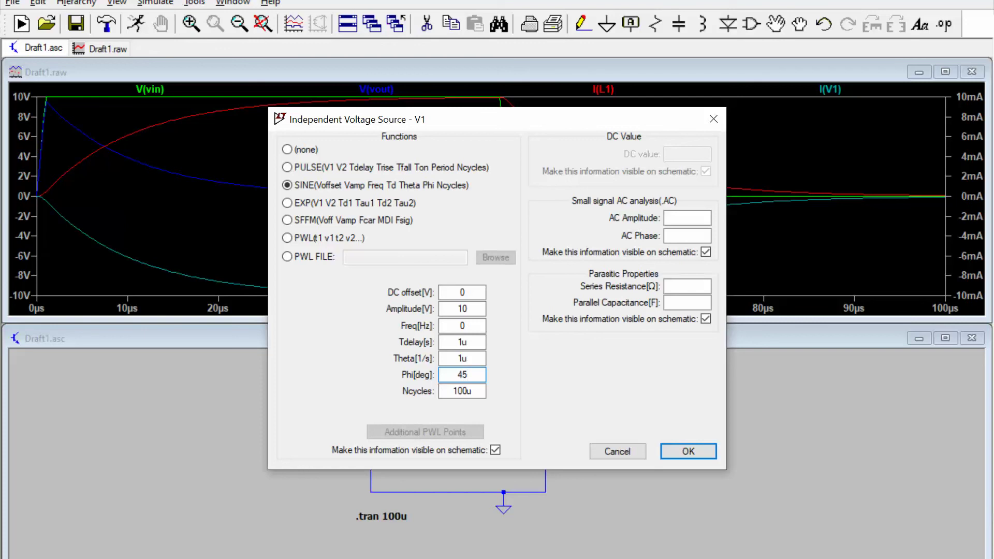
- Replace the 100u cycle count with 2
click(447, 389)
drag(484, 391, 448, 389)
text(2)
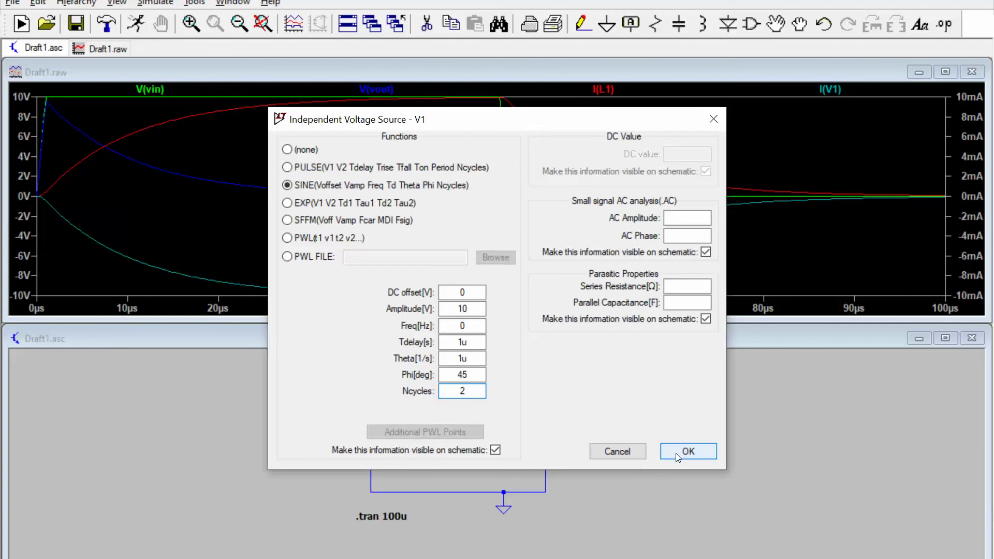
- Set V1's frequency to 100k, clear Tdelay and Theta, and apply the settings
double_click(449, 328)
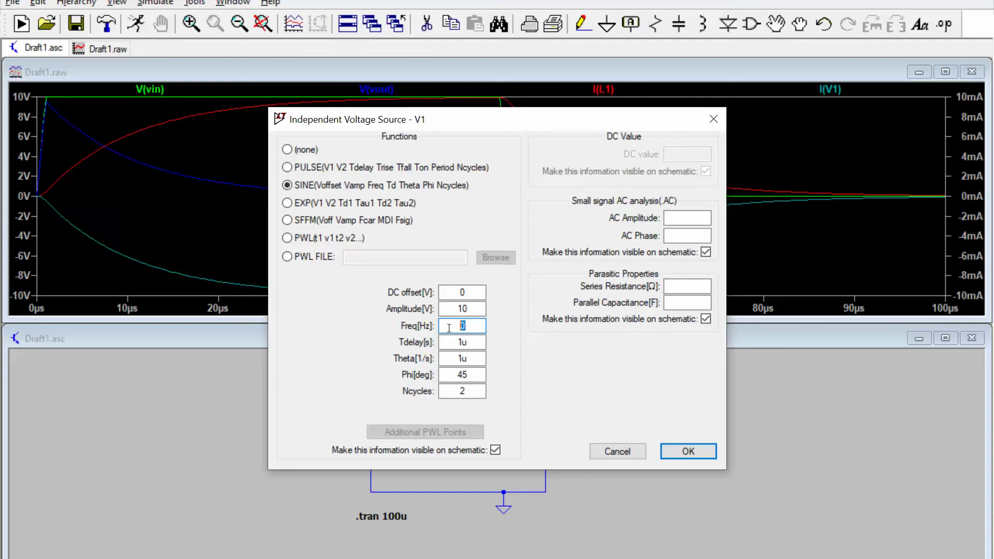
text(100k)
double_click(477, 345)
key(BackSpace)
drag(469, 359, 449, 365)
key(BackSpace)
click(689, 451)
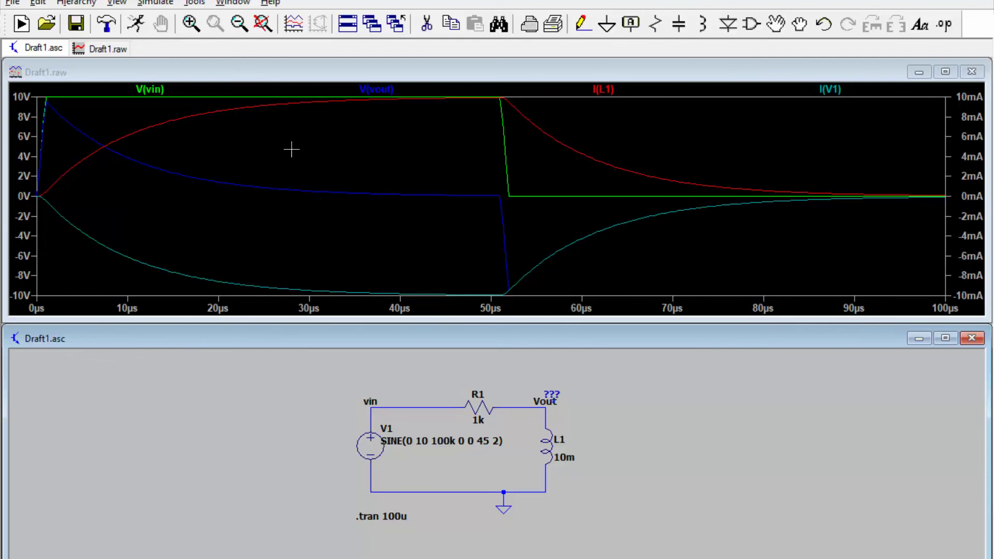
- Rerun with the 100k sine source, then delete the I(V1), I(L1) and V(vout) traces
click(132, 23)
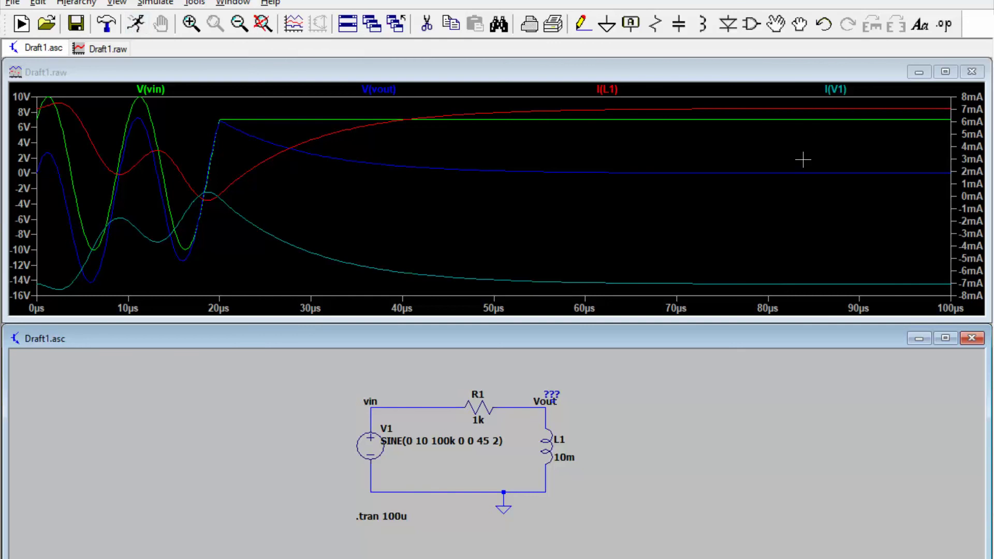
right_click(829, 91)
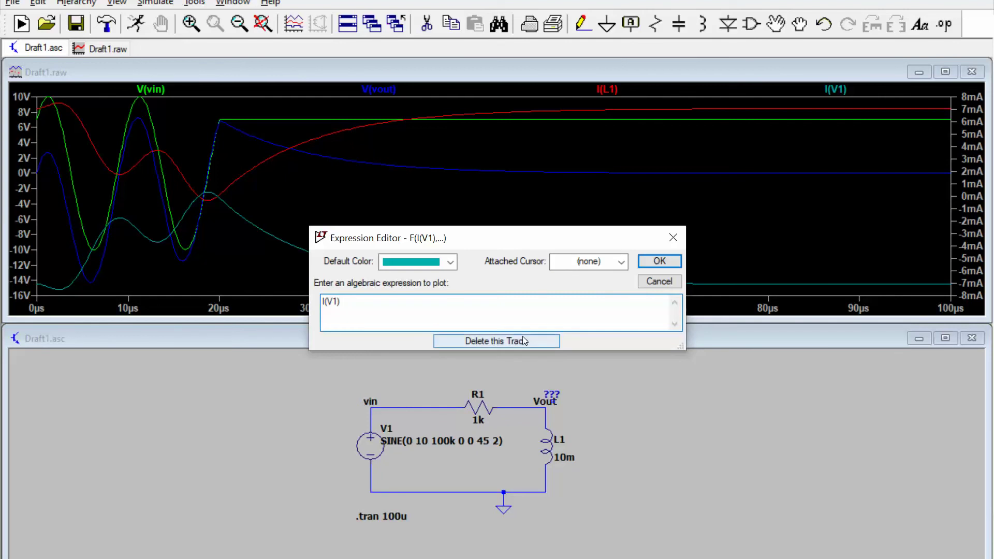
click(549, 341)
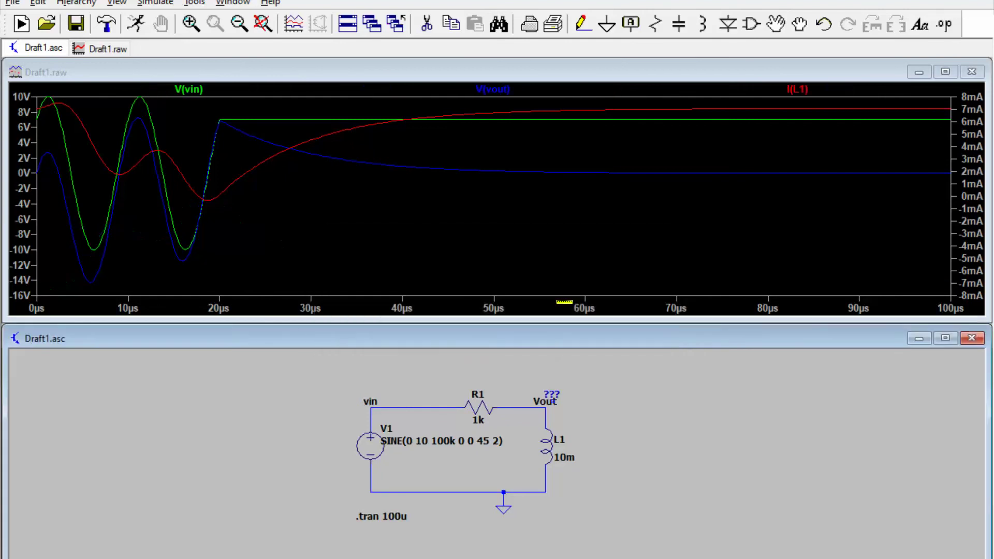
right_click(801, 91)
click(503, 342)
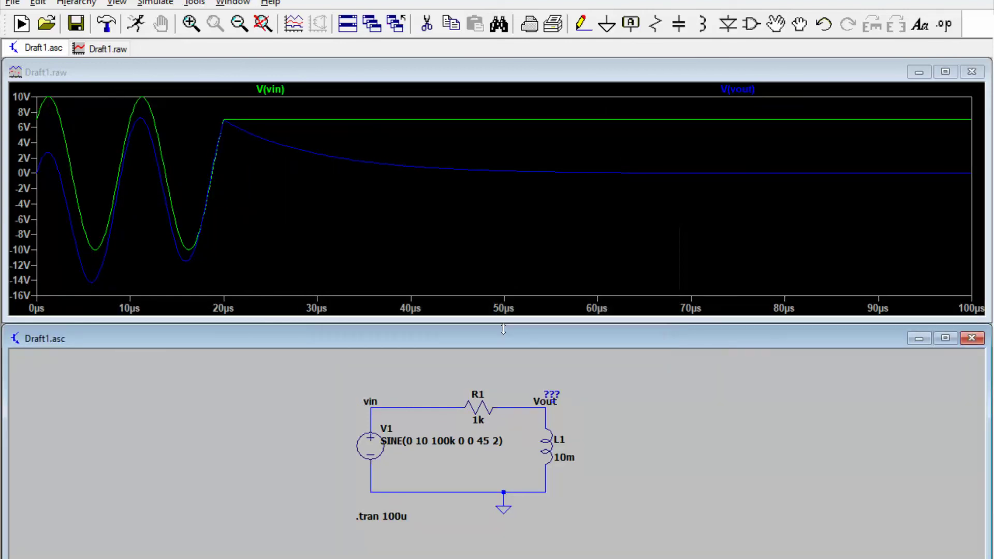
right_click(741, 91)
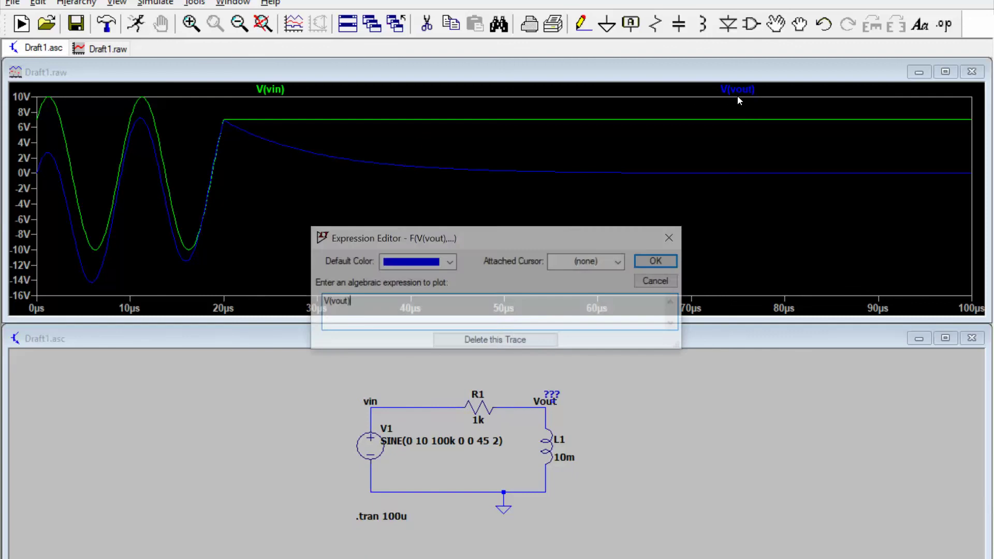
click(486, 346)
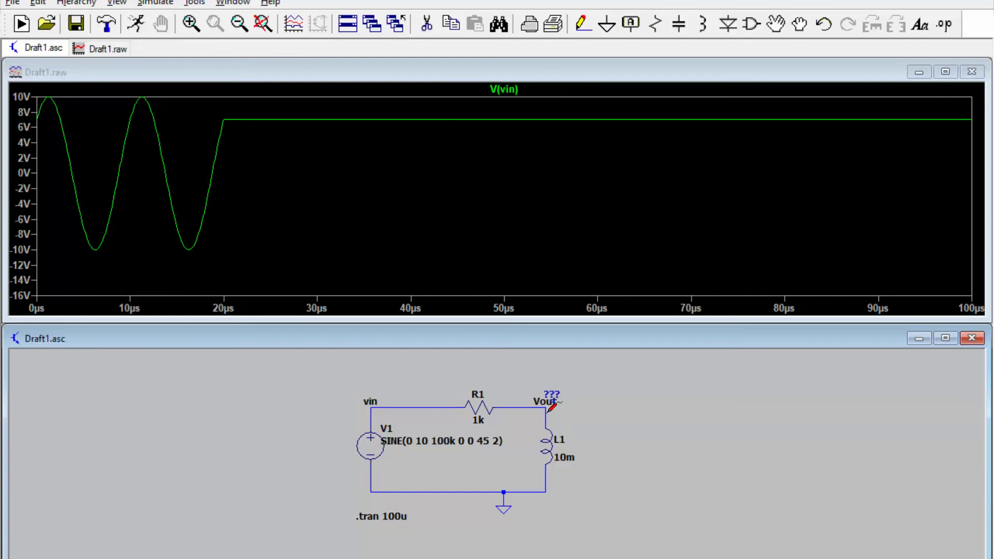
- Probe the Vout wire again to bring V(vout) back onto the plot
right_click(542, 418)
click(544, 412)
click(544, 412)
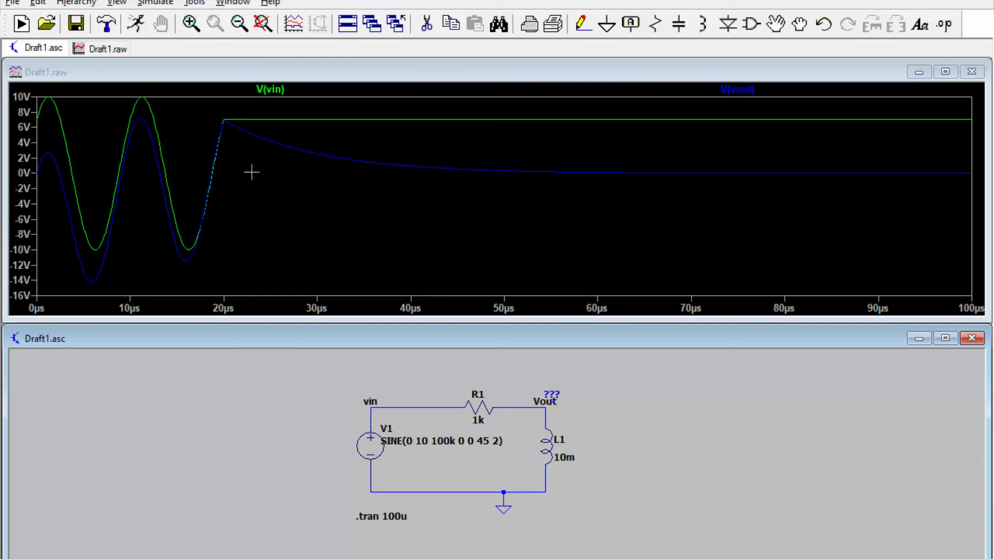
- Set the V(vout) trace's default colour to magenta in the Expression Editor
right_click(742, 92)
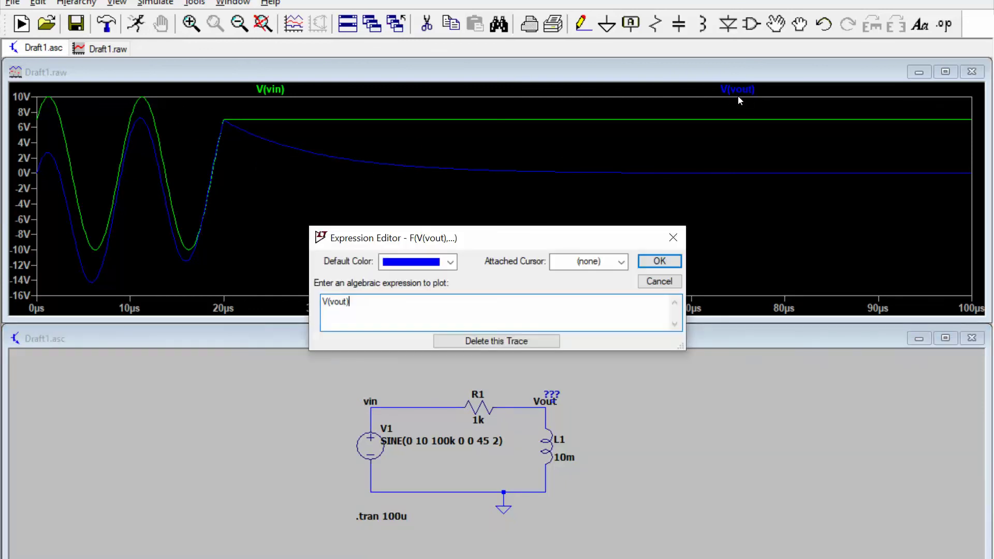
click(450, 262)
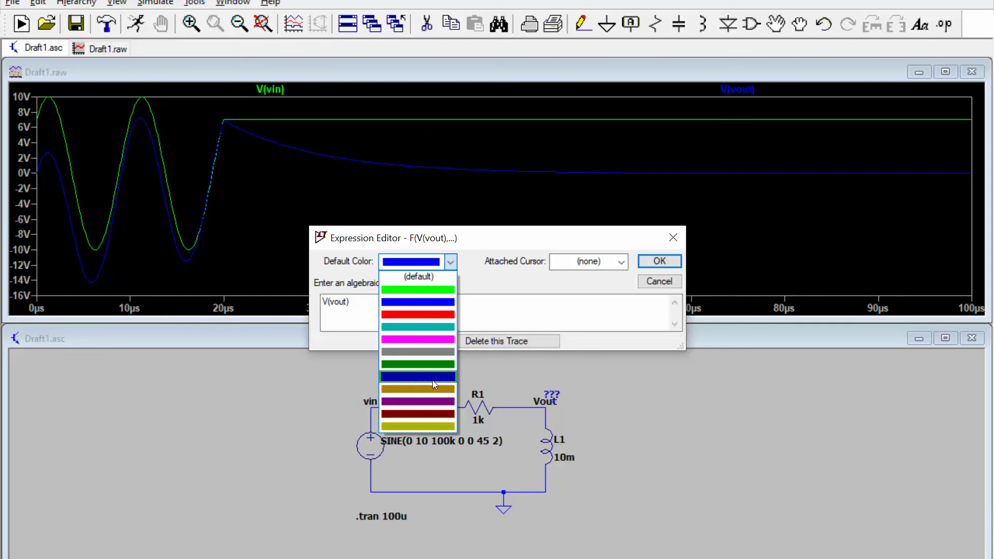
click(433, 341)
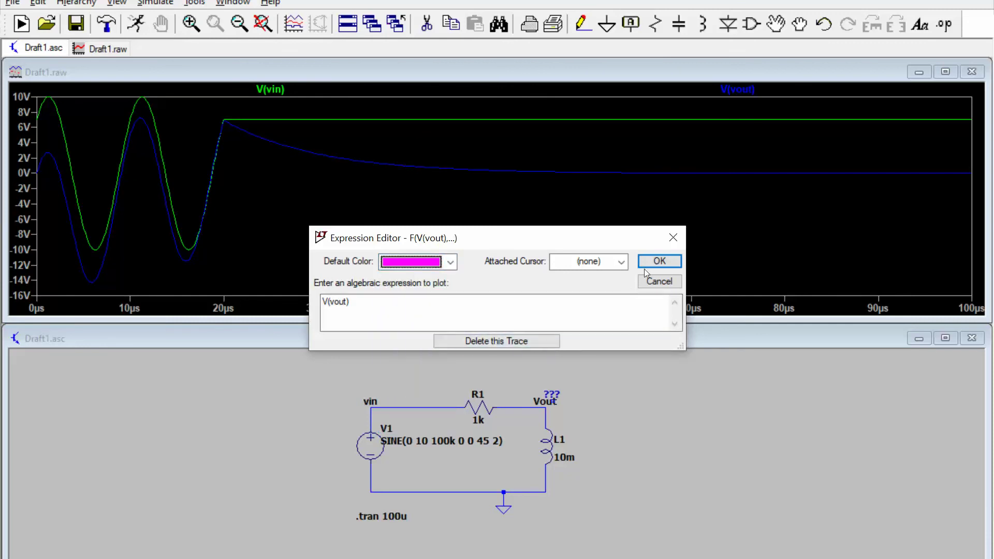
click(657, 262)
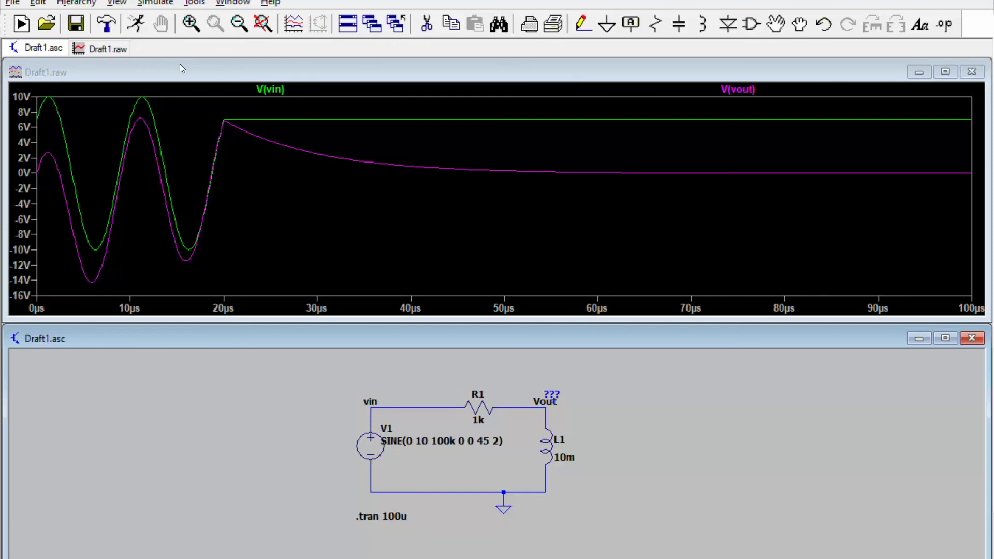
- Change V1's sine frequency from 100k to 20k and rerun the simulation
right_click(372, 446)
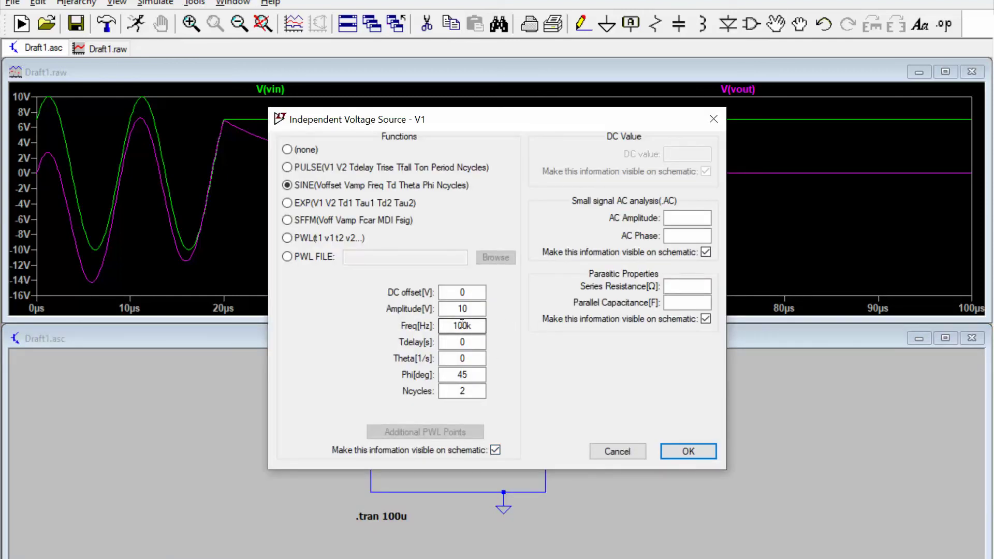
drag(462, 324, 453, 325)
text(2)
click(688, 451)
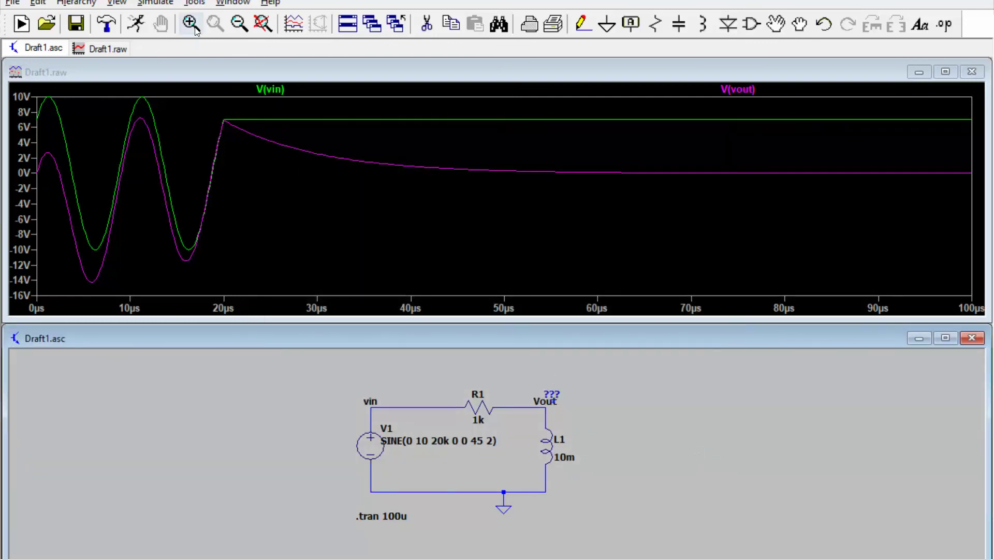
click(134, 26)
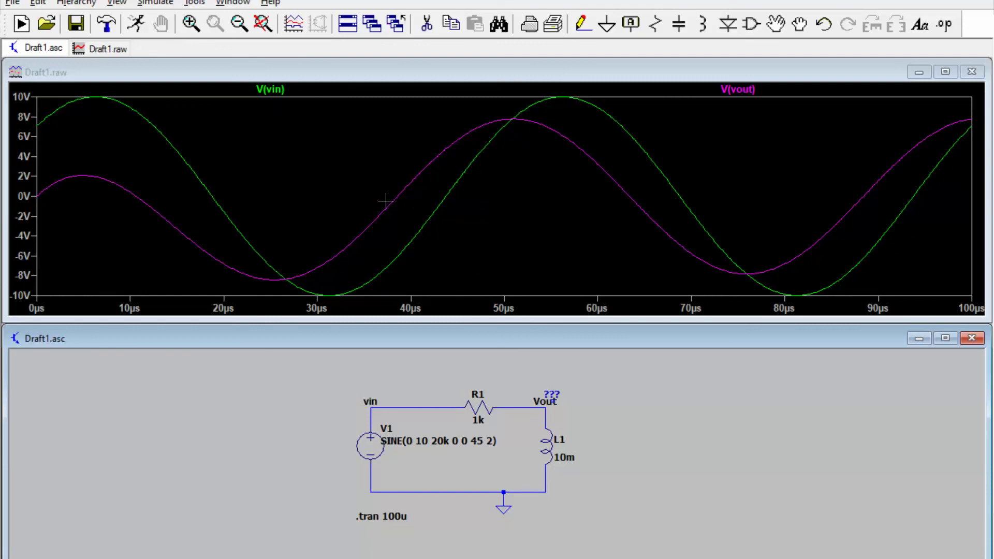
- Probe inductor L1 to plot I(L1), then give that trace an ochre colour
click(553, 442)
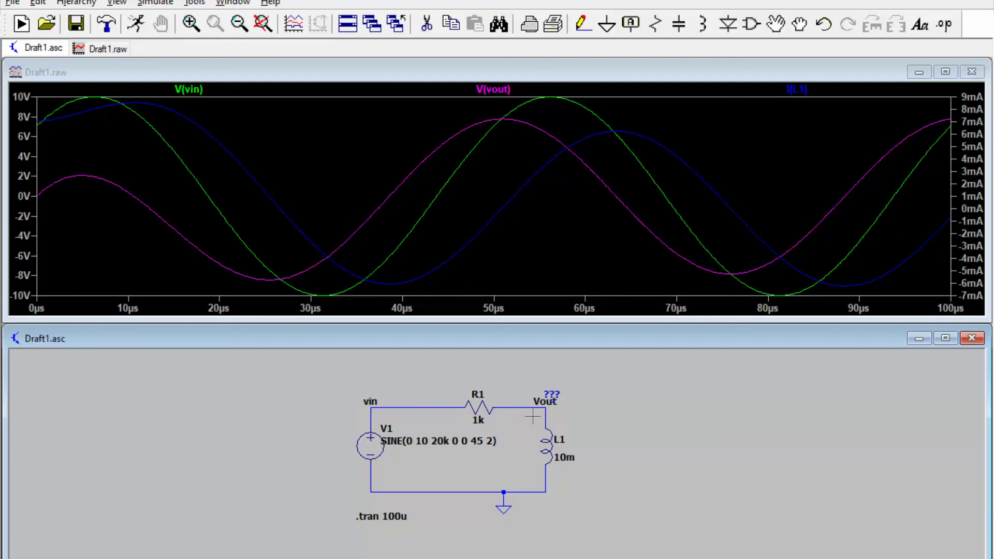
right_click(802, 92)
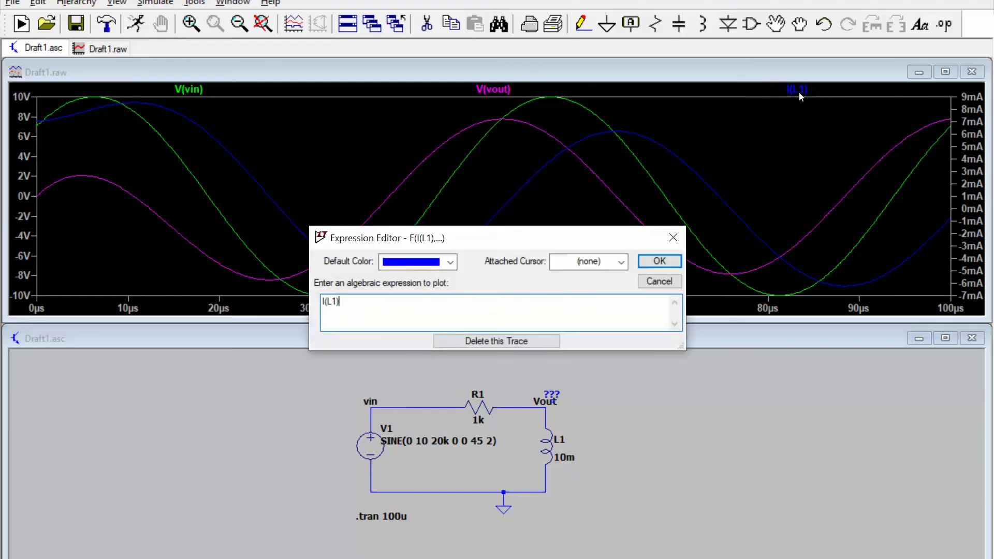
click(450, 261)
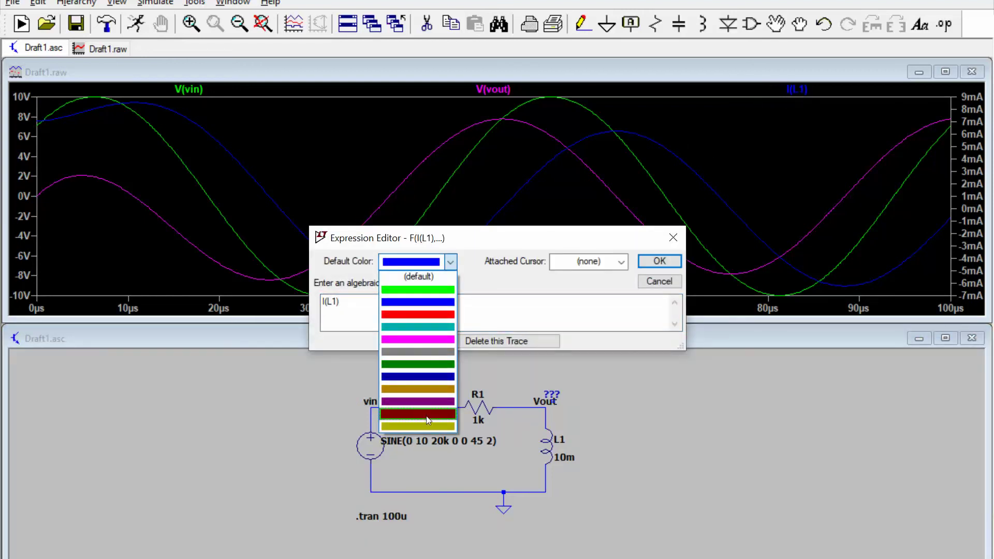
click(430, 390)
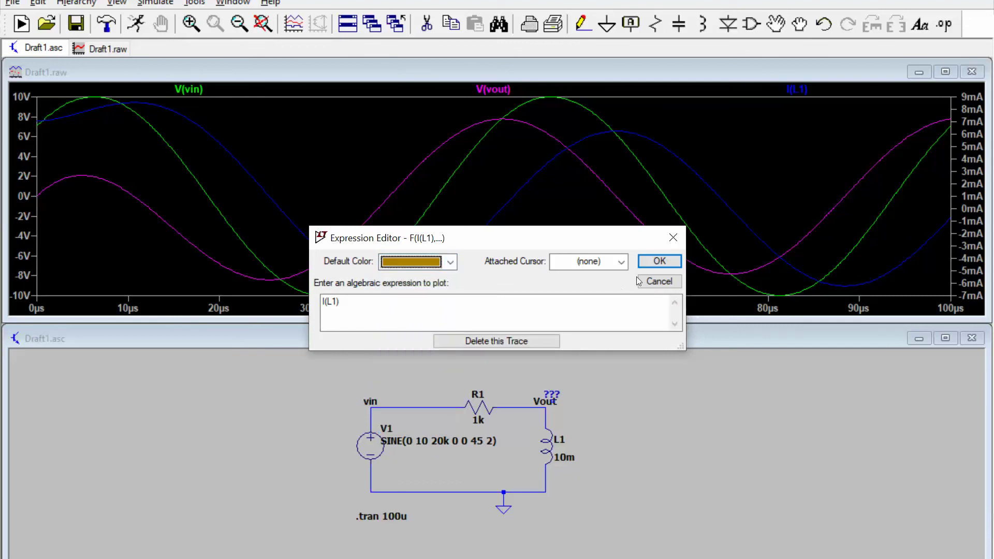
click(653, 261)
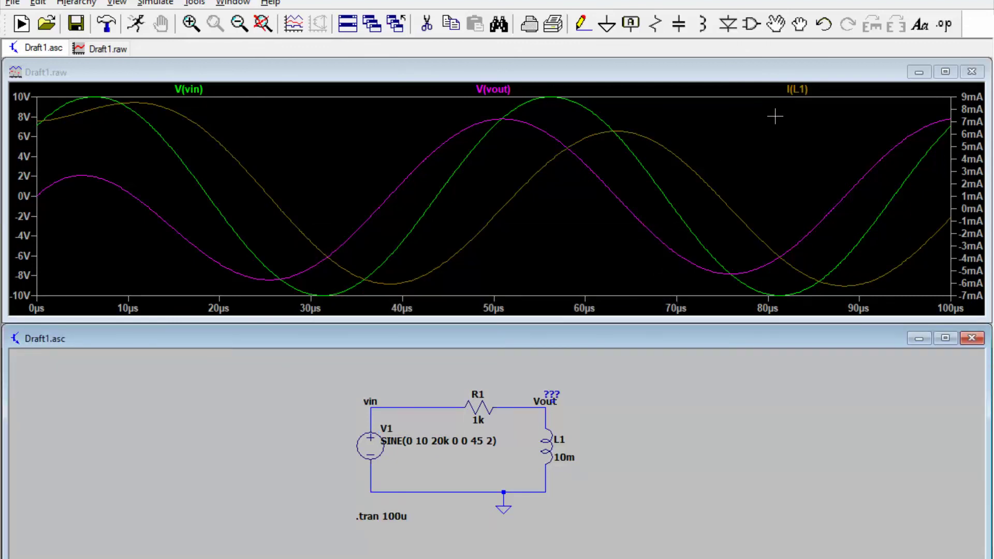